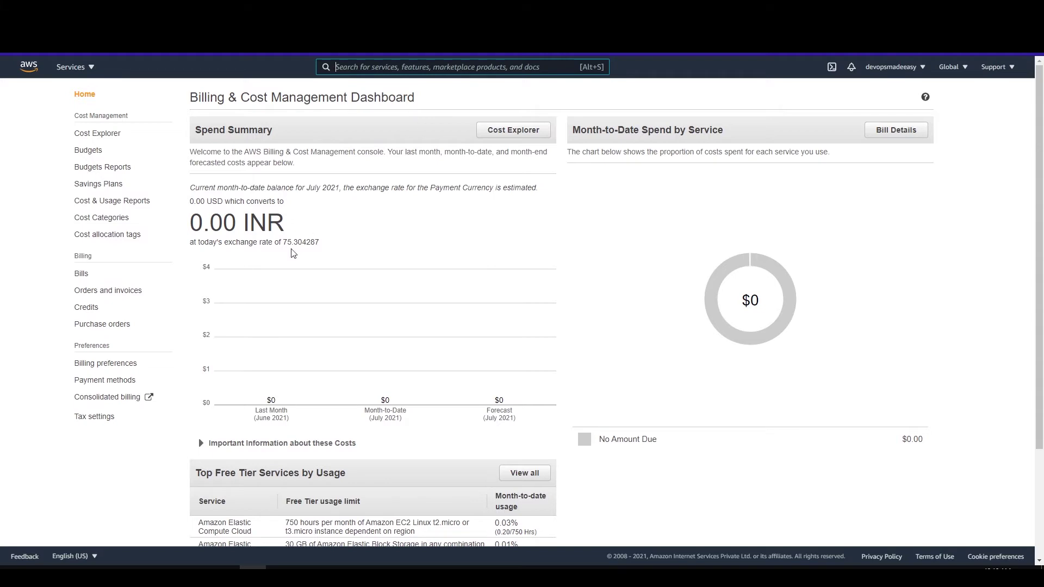
pyautogui.scroll(-1, 293, 253)
pyautogui.moveTo(192, 164); pyautogui.dragTo(236, 165)
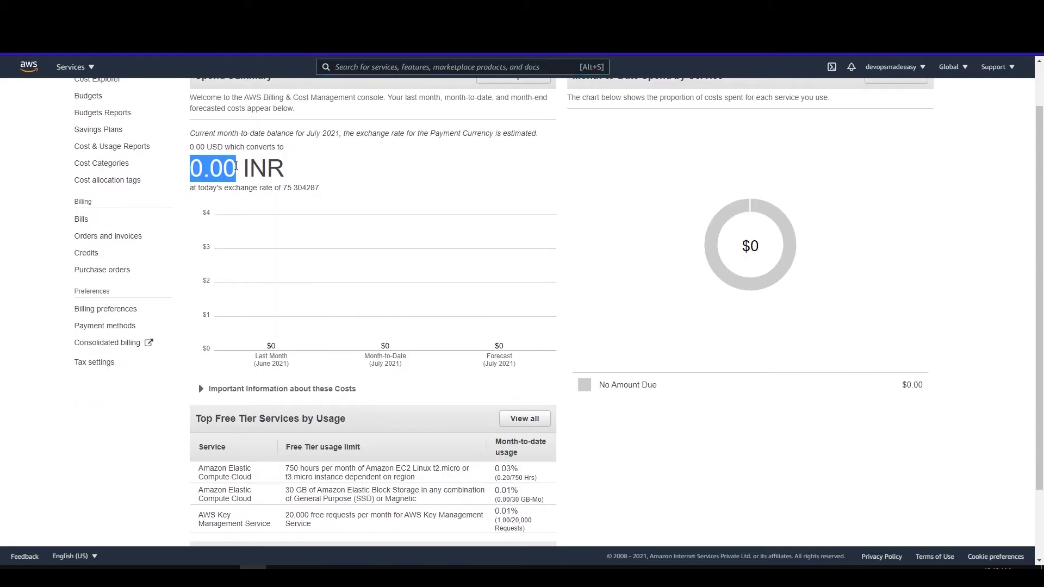
pyautogui.scroll(-2, 715, 443)
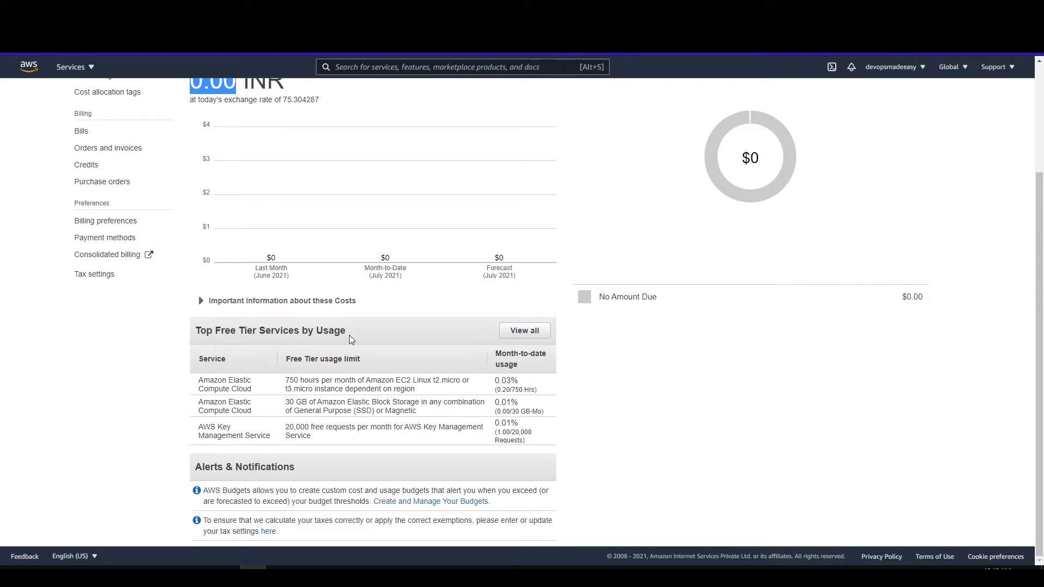
pyautogui.scroll(3, 353, 477)
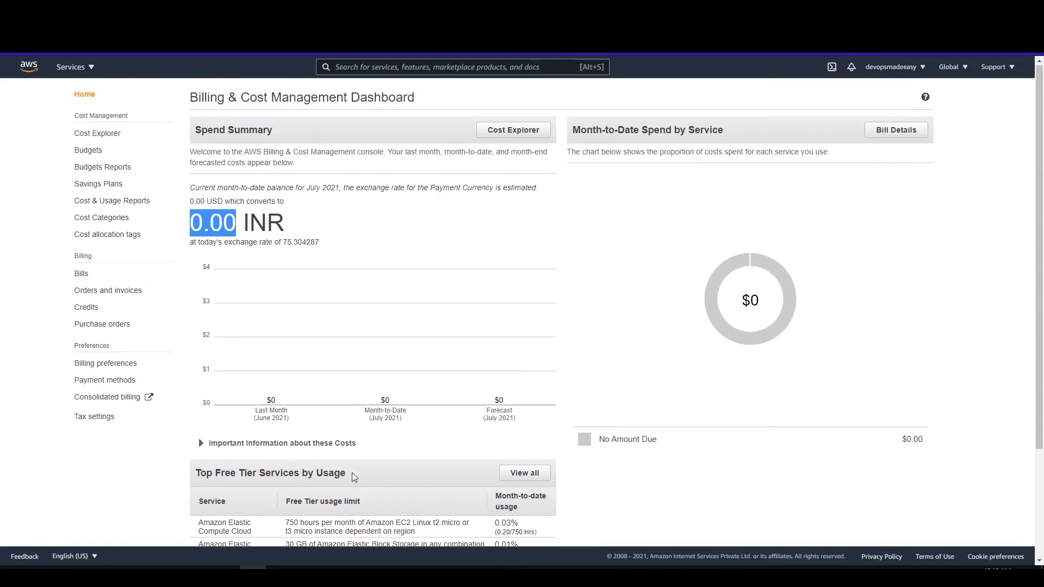
pyautogui.moveTo(327, 374)
pyautogui.click(2, 208)
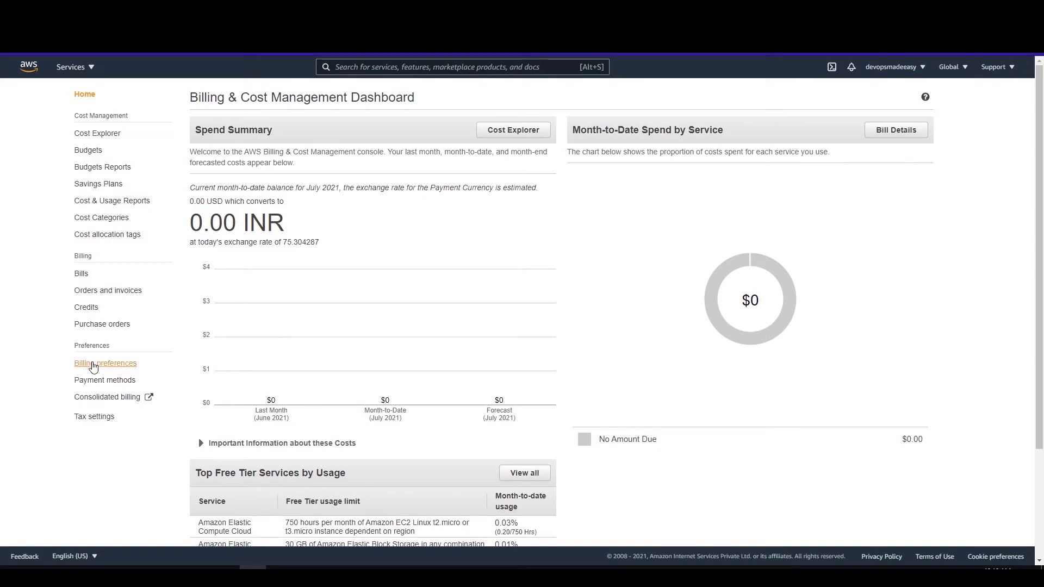
# Review the alert email address on the Billing preferences page and save the preferences.
pyautogui.click(94, 366)
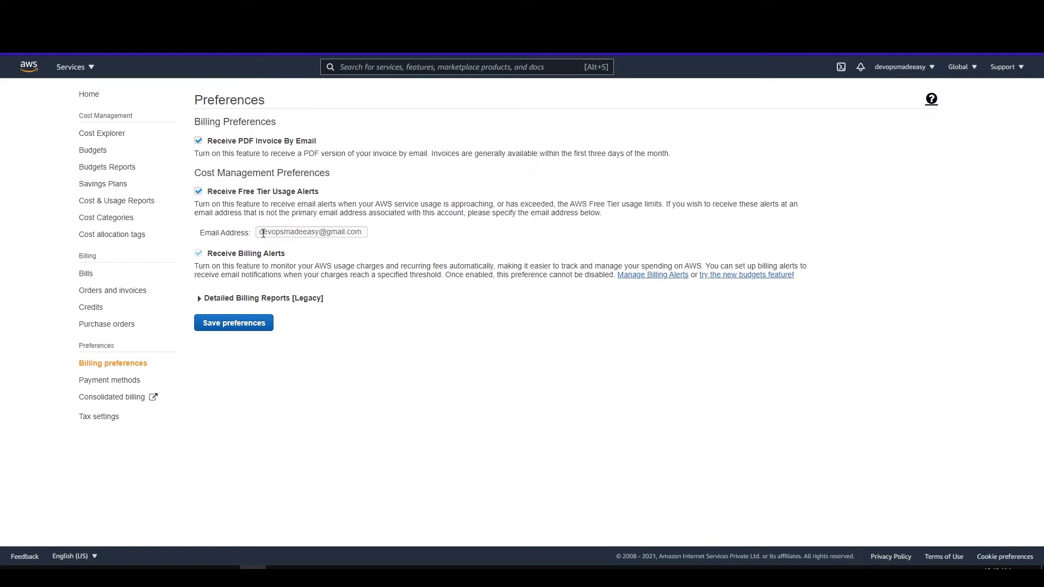
pyautogui.doubleClick(347, 233)
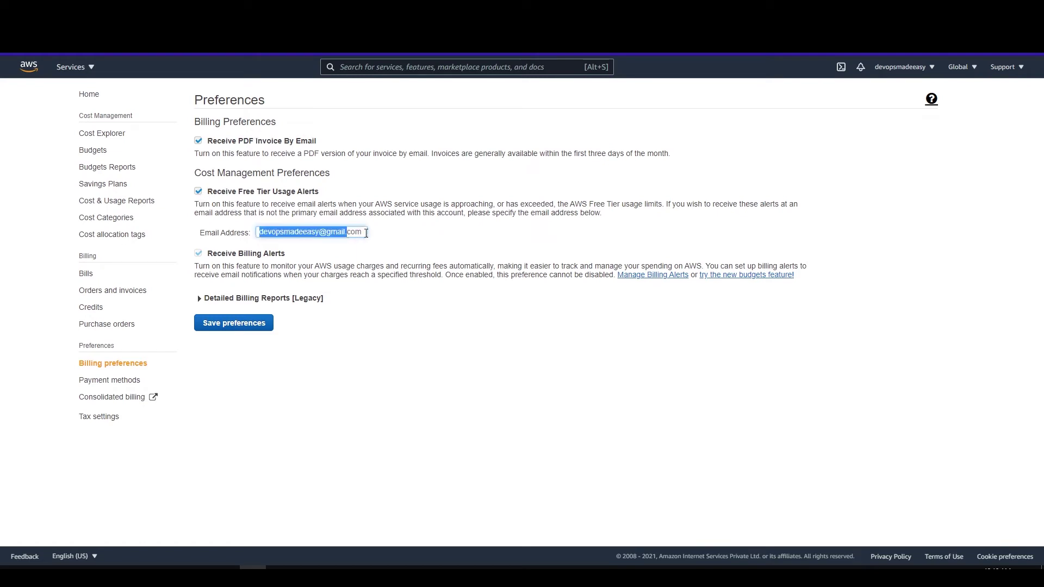
pyautogui.click(395, 237)
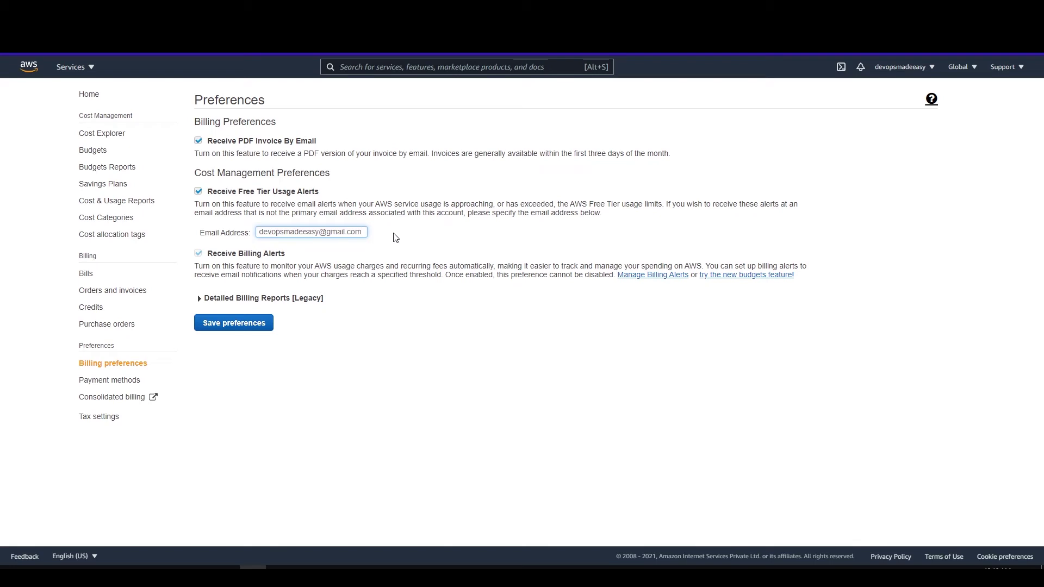
pyautogui.click(364, 232)
pyautogui.click(239, 326)
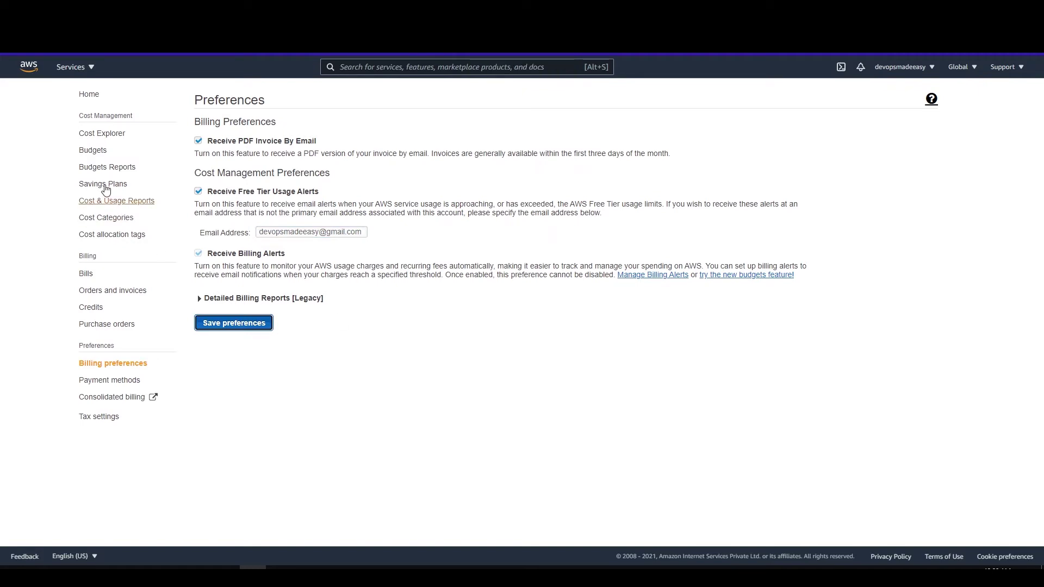
# Delete the old 5_dollar_budget_limit budget from the Budgets overview.
pyautogui.click(99, 156)
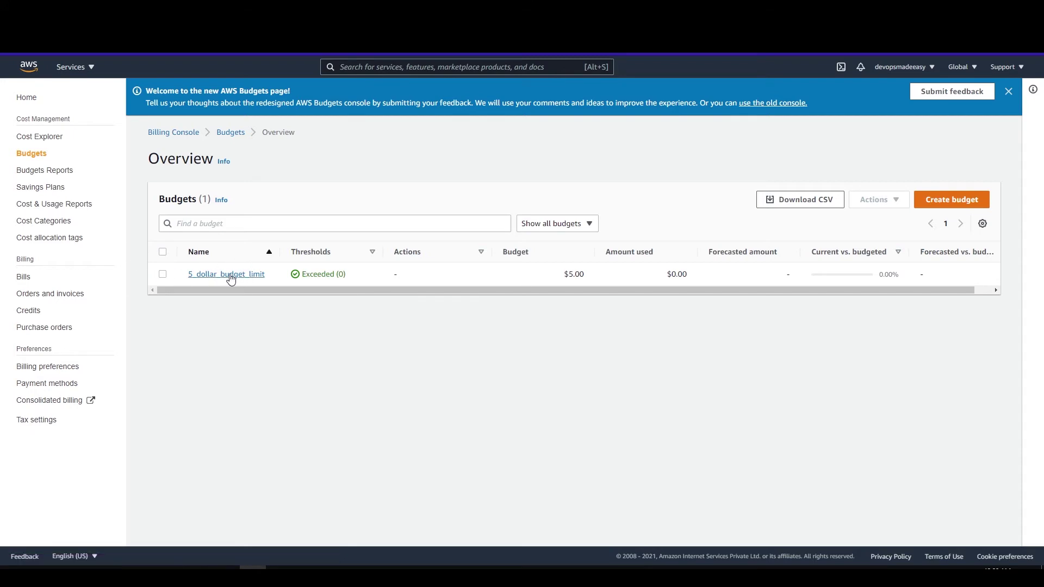
pyautogui.click(162, 274)
pyautogui.click(878, 201)
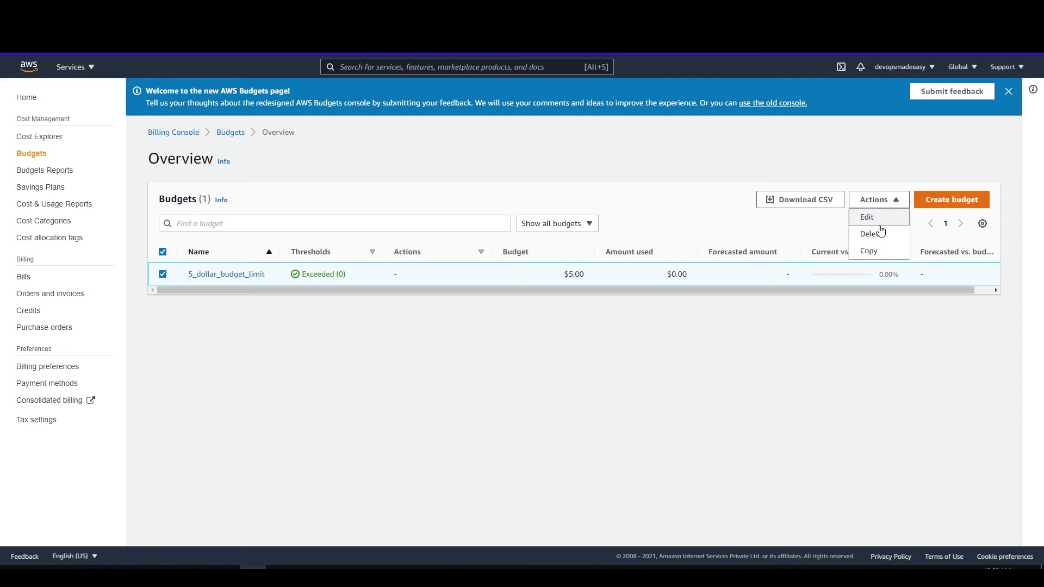
pyautogui.click(881, 232)
pyautogui.click(645, 344)
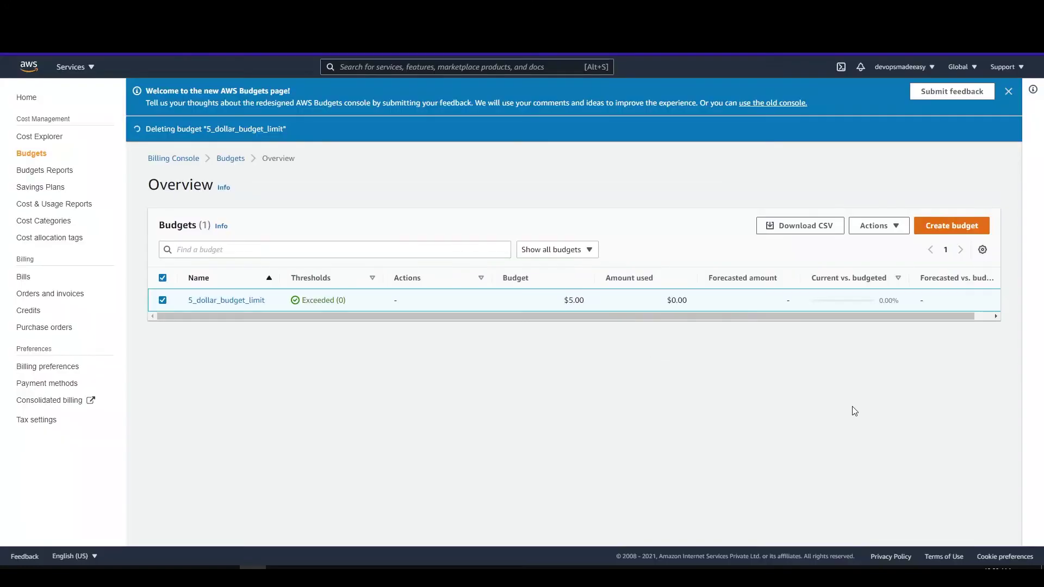
# Start creating a new budget from the Budgets overview.
pyautogui.click(968, 233)
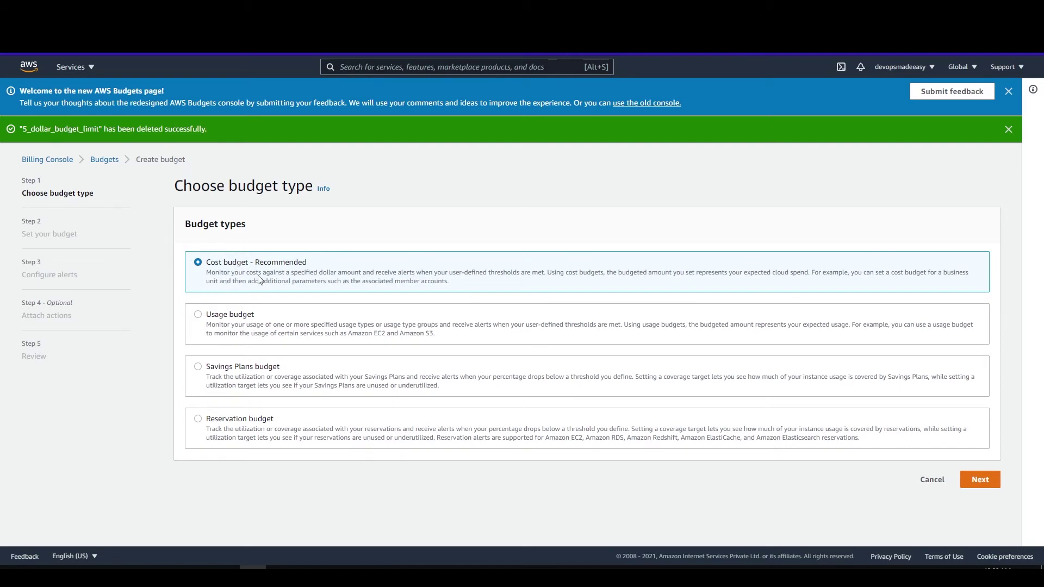
# Continue with a cost budget using a Monthly period and a fixed budgeted amount of 5.00.
pyautogui.click(982, 482)
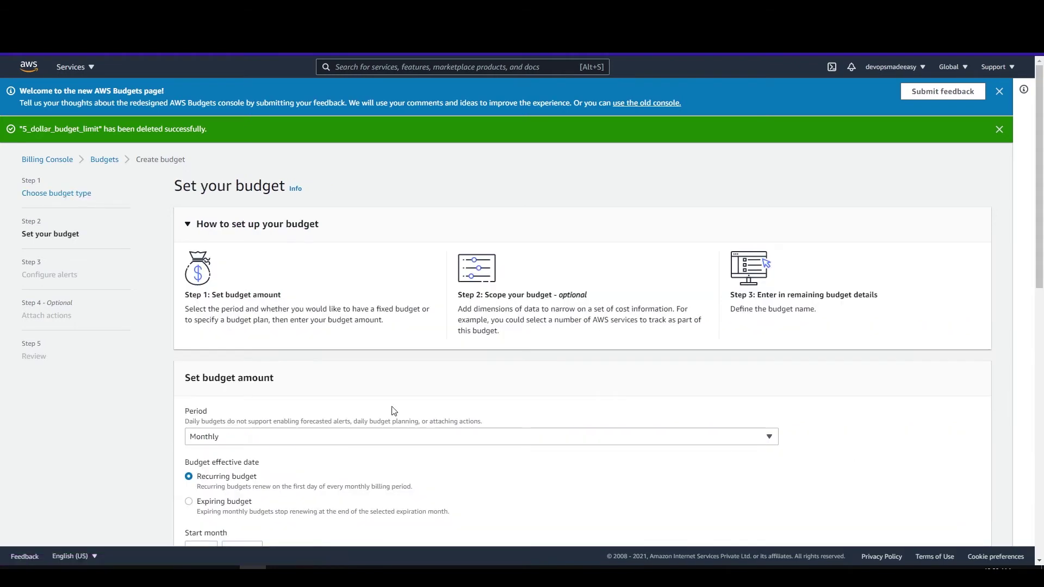
pyautogui.scroll(-3, 361, 403)
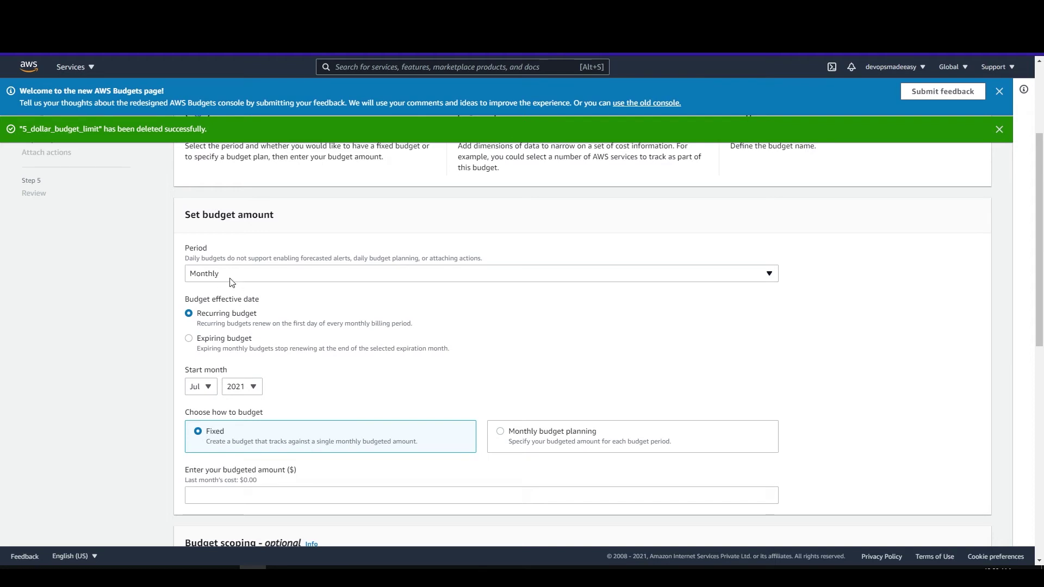
pyautogui.click(232, 282)
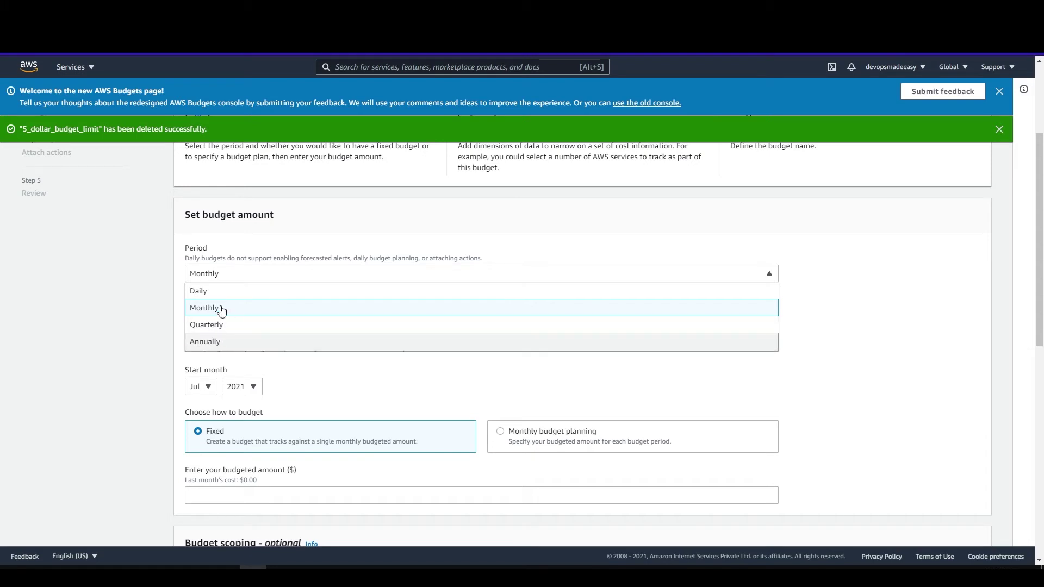
pyautogui.click(221, 309)
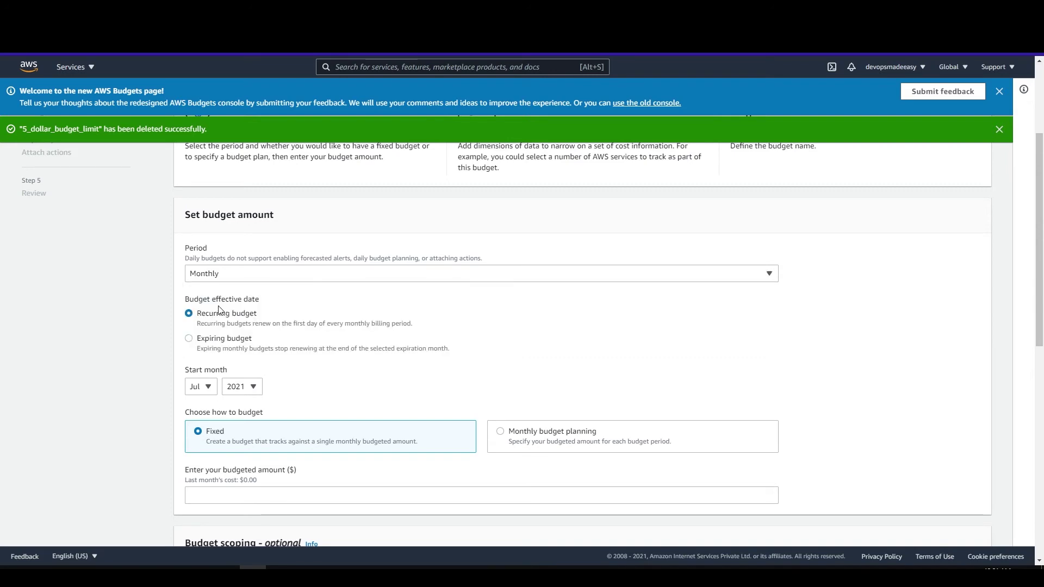
pyautogui.scroll(-1, 284, 313)
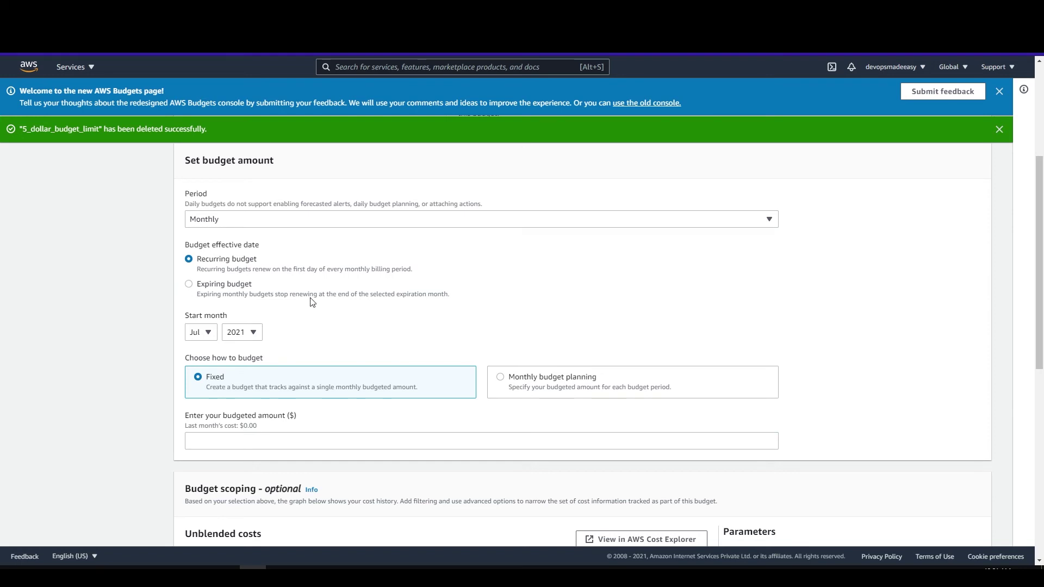
pyautogui.scroll(-1, 312, 303)
pyautogui.scroll(-1, 313, 303)
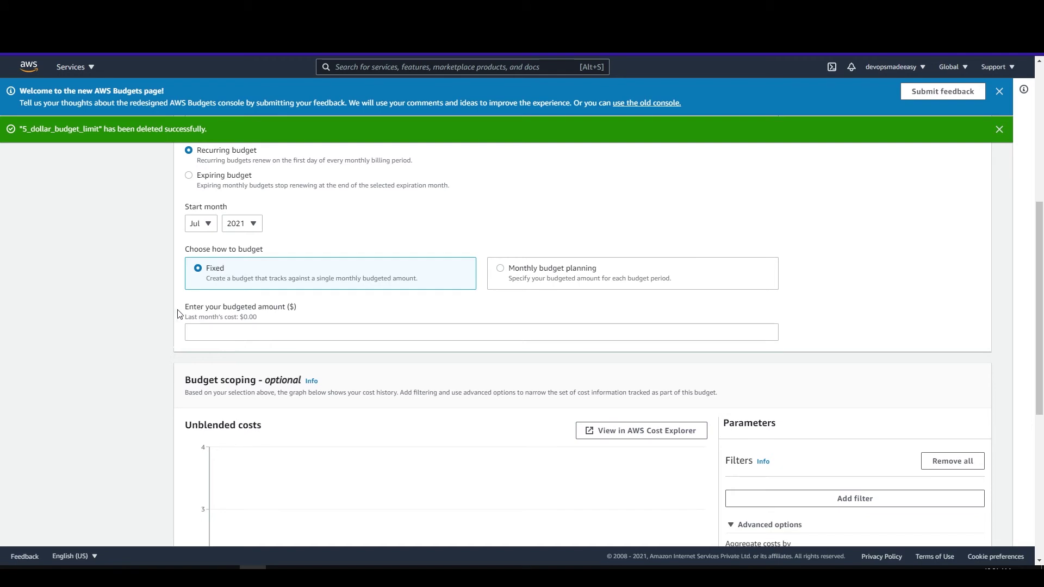
pyautogui.click(240, 333)
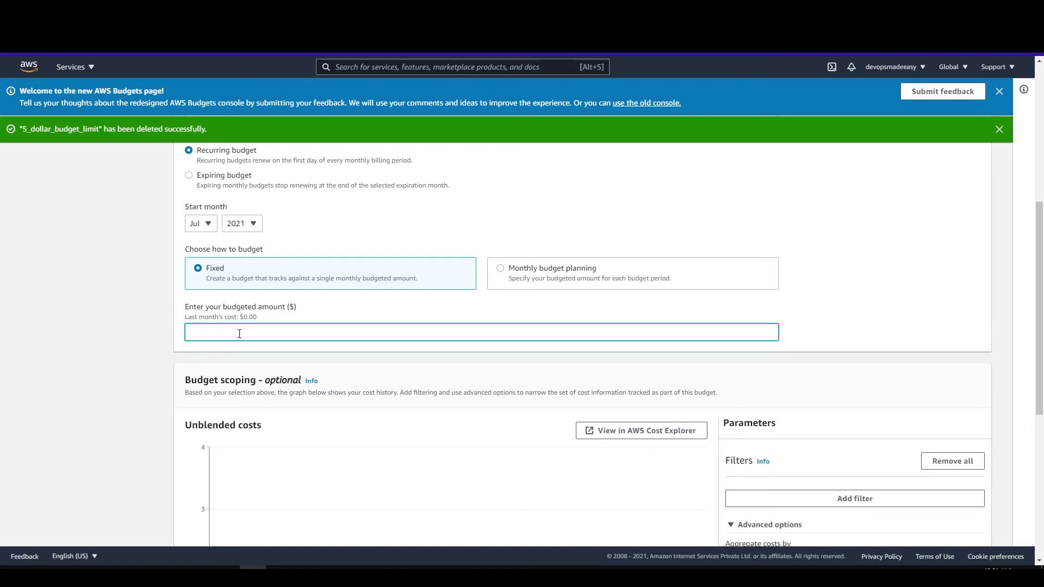
pyautogui.write('5')
pyautogui.click(140, 360)
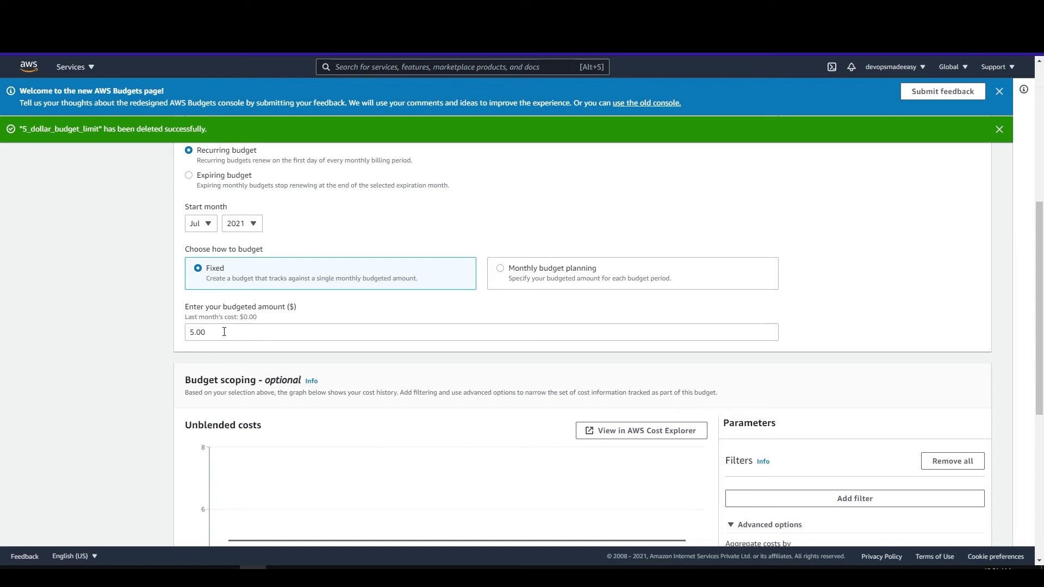
# Name the budget demo_budget and advance to the Configure alerts step.
pyautogui.scroll(-6, 223, 331)
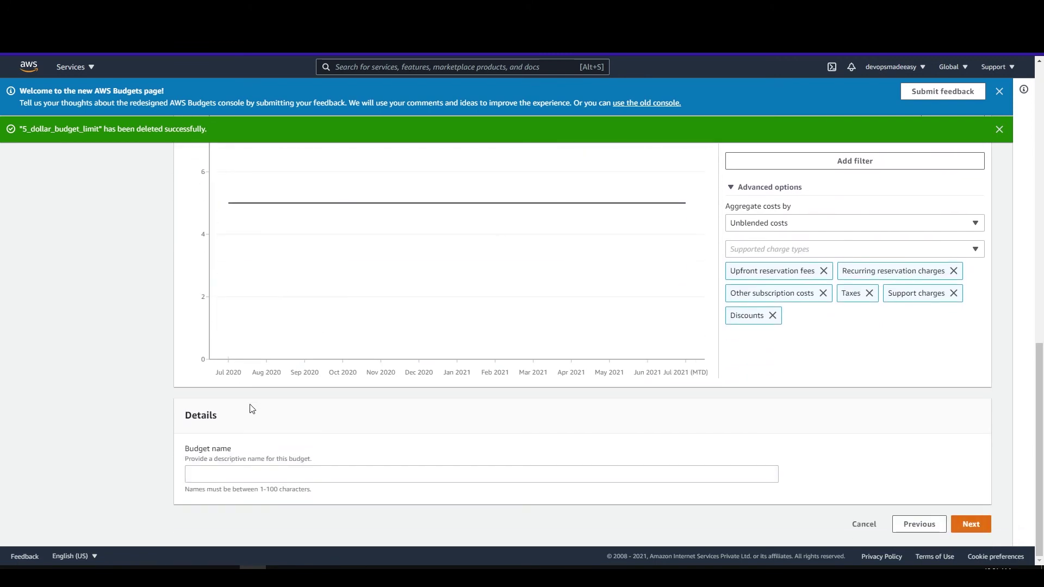
pyautogui.click(228, 477)
pyautogui.write('demo')
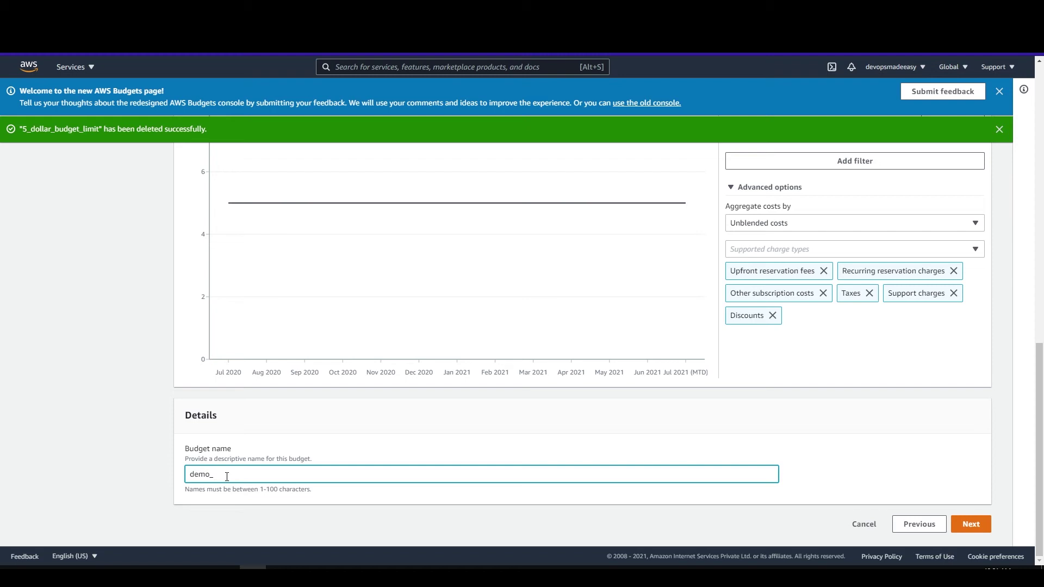
pyautogui.write('_budget')
pyautogui.click(971, 524)
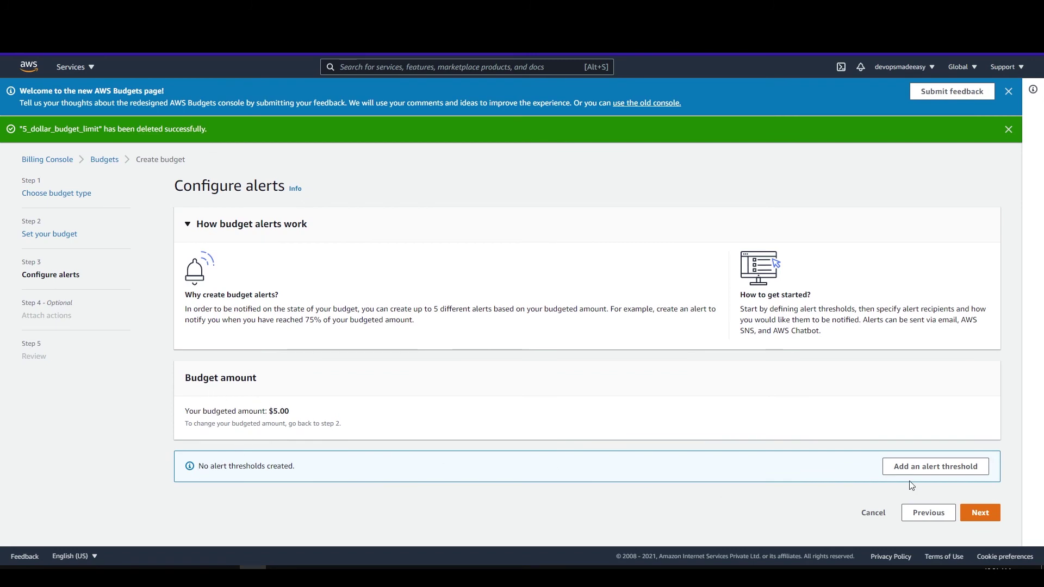
# Add an alert threshold of 80% of the $5.00 budgeted amount.
pyautogui.click(955, 468)
pyautogui.scroll(-4, 481, 419)
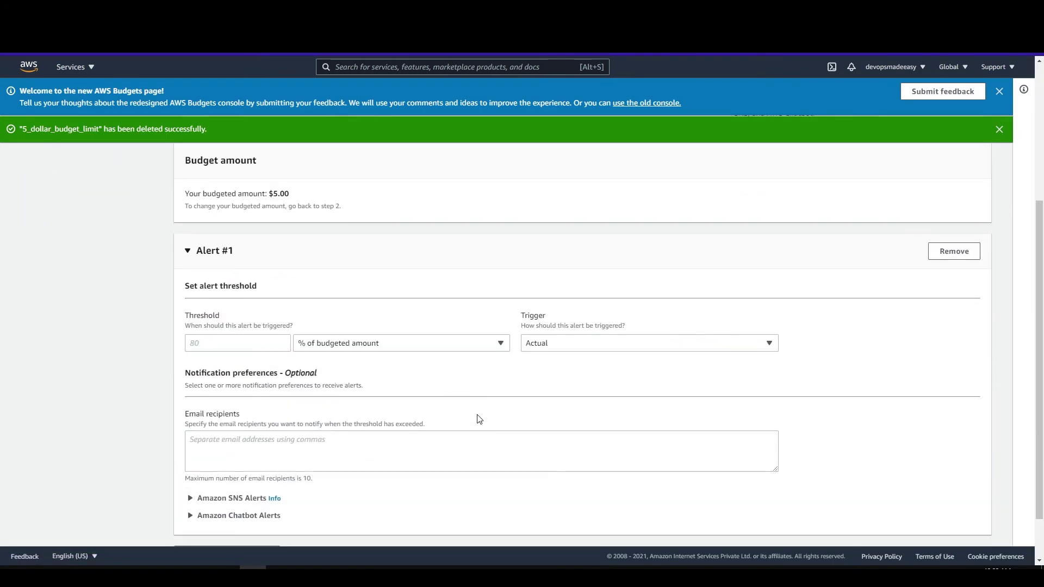
pyautogui.moveTo(184, 316); pyautogui.dragTo(232, 318)
pyautogui.click(209, 346)
pyautogui.write('80')
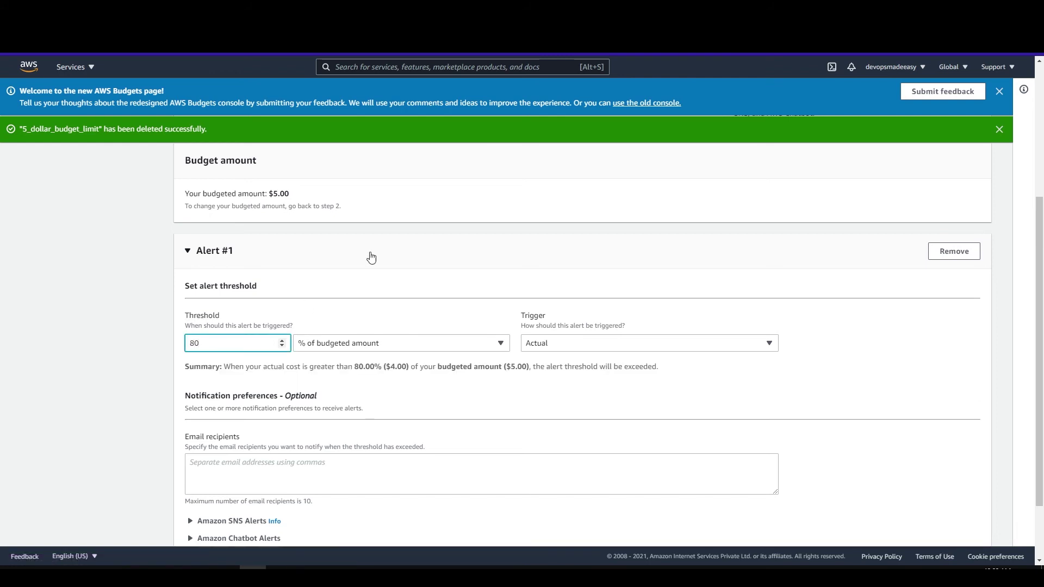
pyautogui.moveTo(292, 195); pyautogui.dragTo(269, 194)
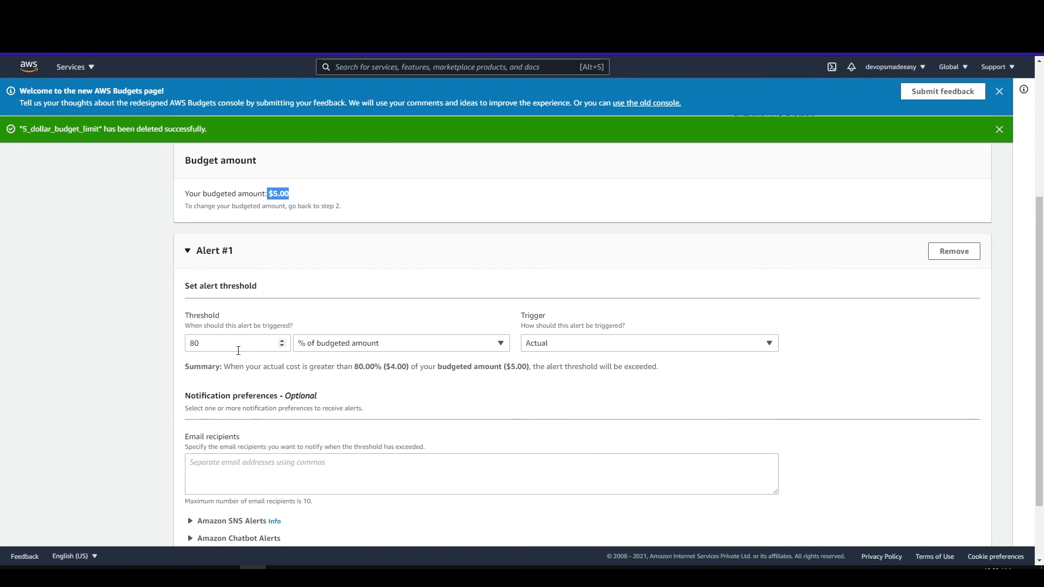
pyautogui.moveTo(202, 343); pyautogui.dragTo(190, 343)
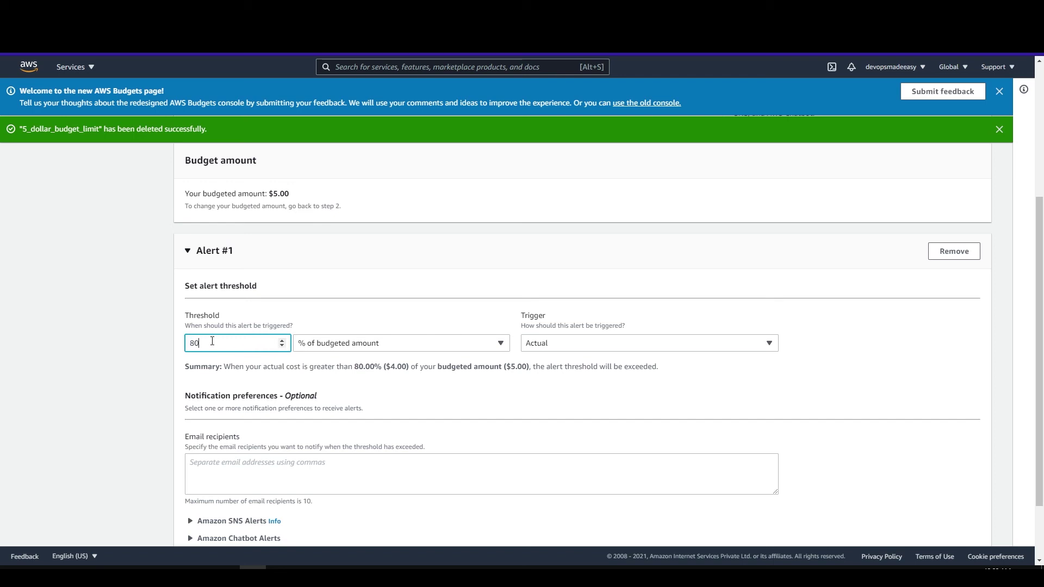
# Keep the alert trigger as Actual cost and enter the recipient's email address.
pyautogui.click(588, 344)
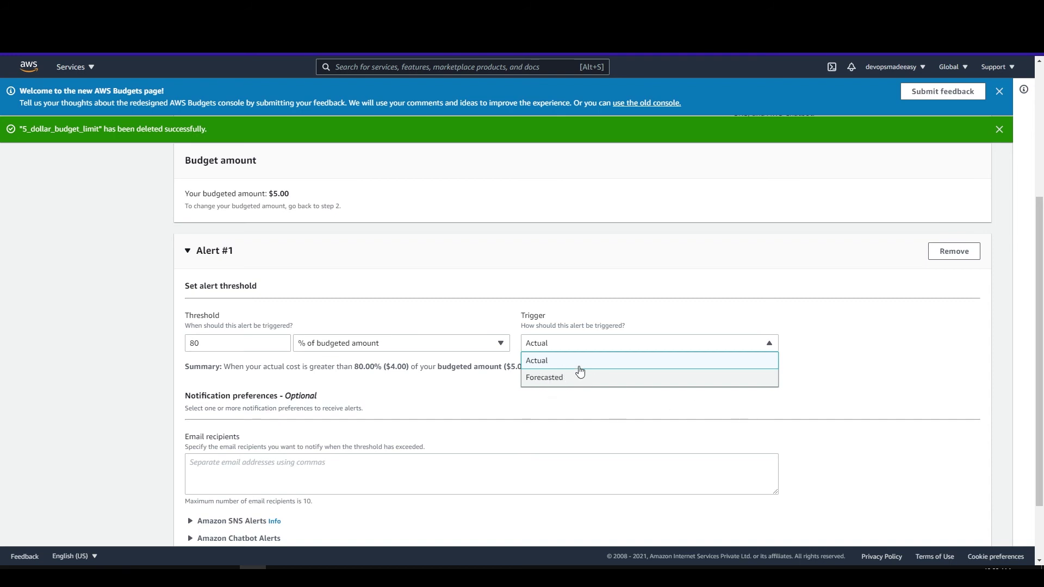
pyautogui.click(558, 362)
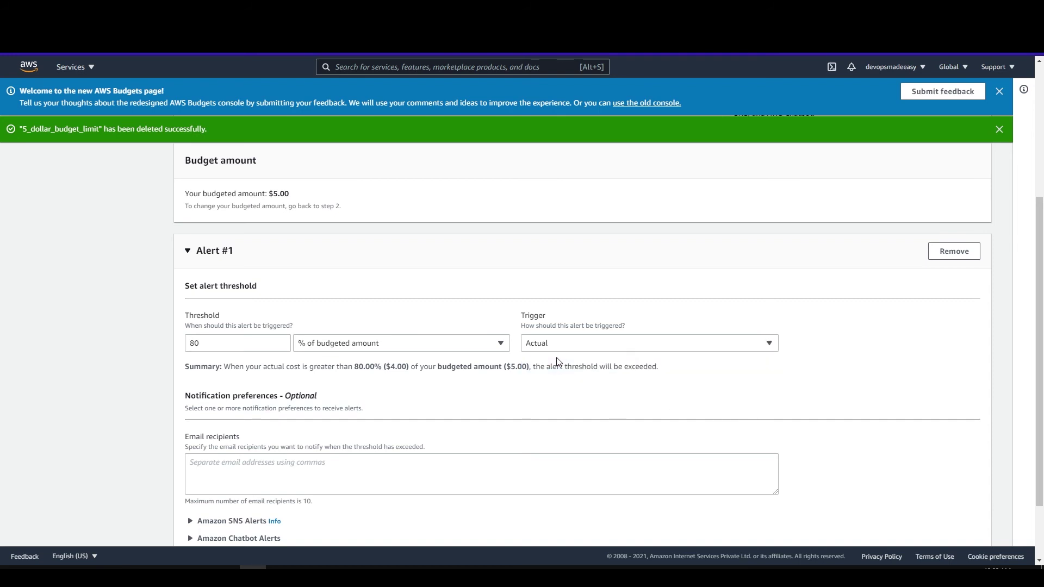
pyautogui.scroll(-2, 366, 401)
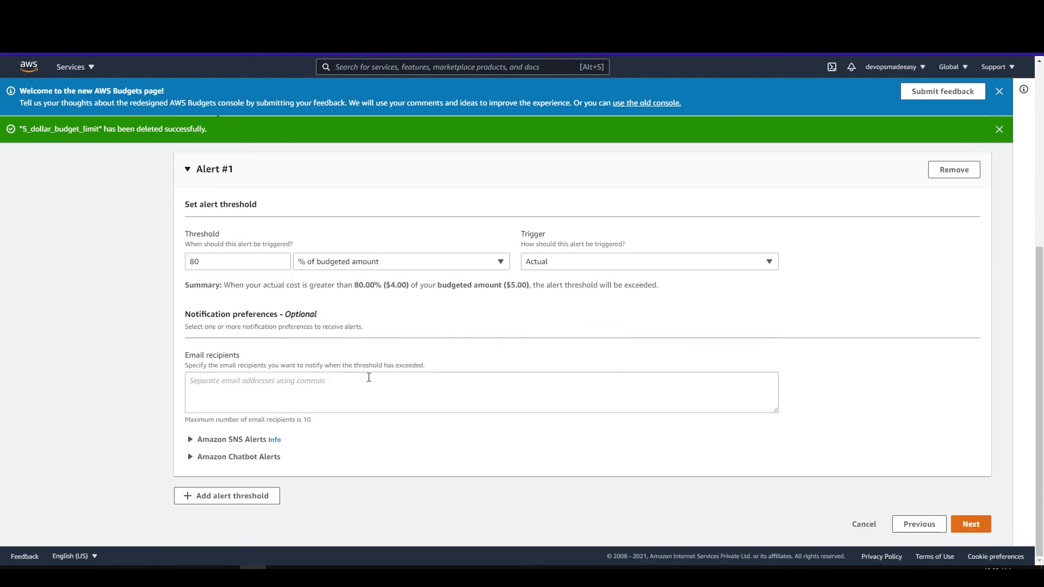
pyautogui.moveTo(184, 356); pyautogui.dragTo(238, 357)
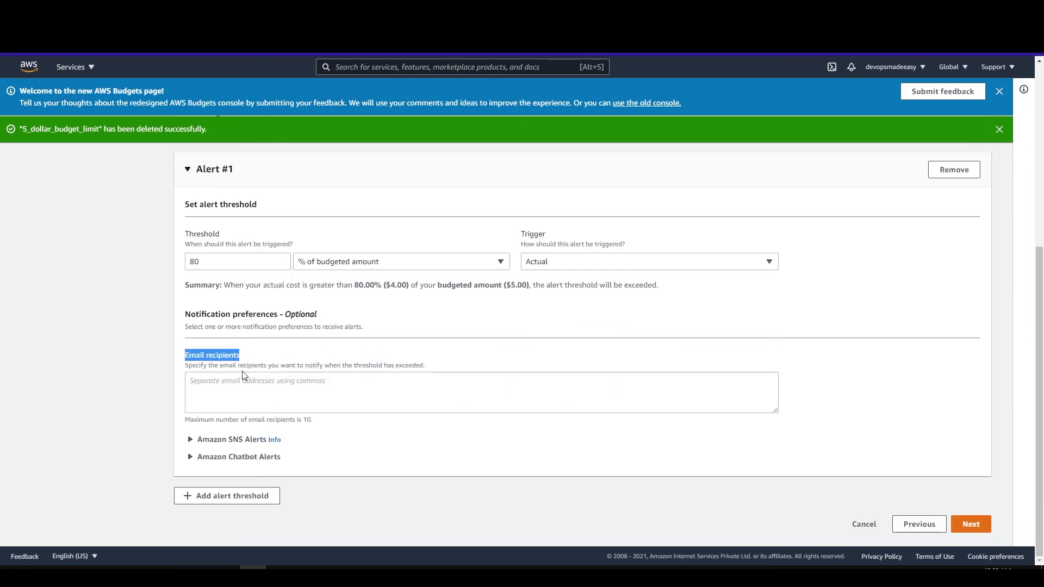
pyautogui.click(241, 379)
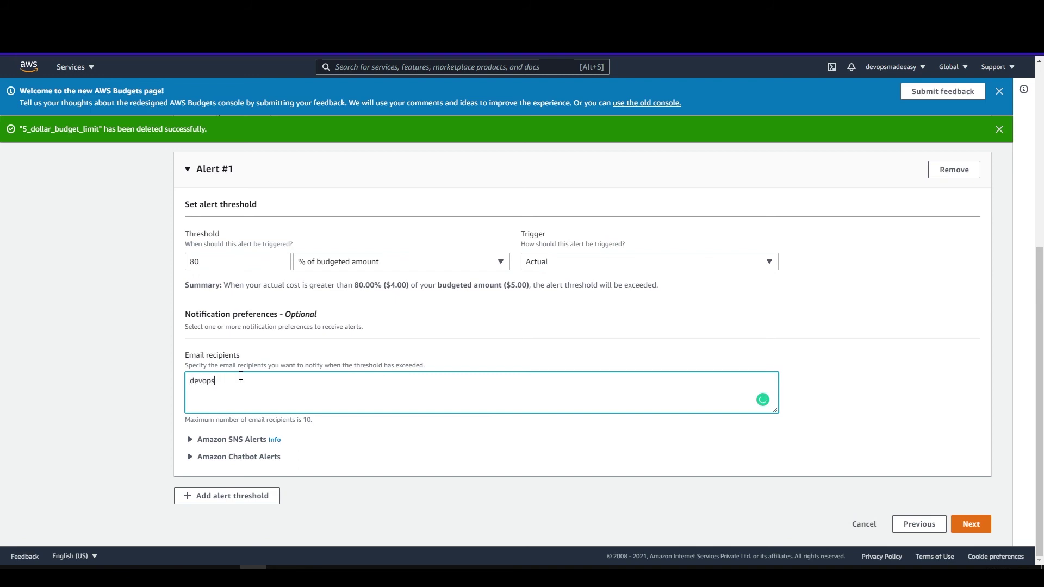
# Skip the attach actions step, review the settings, and create demo_budget.
pyautogui.click(970, 526)
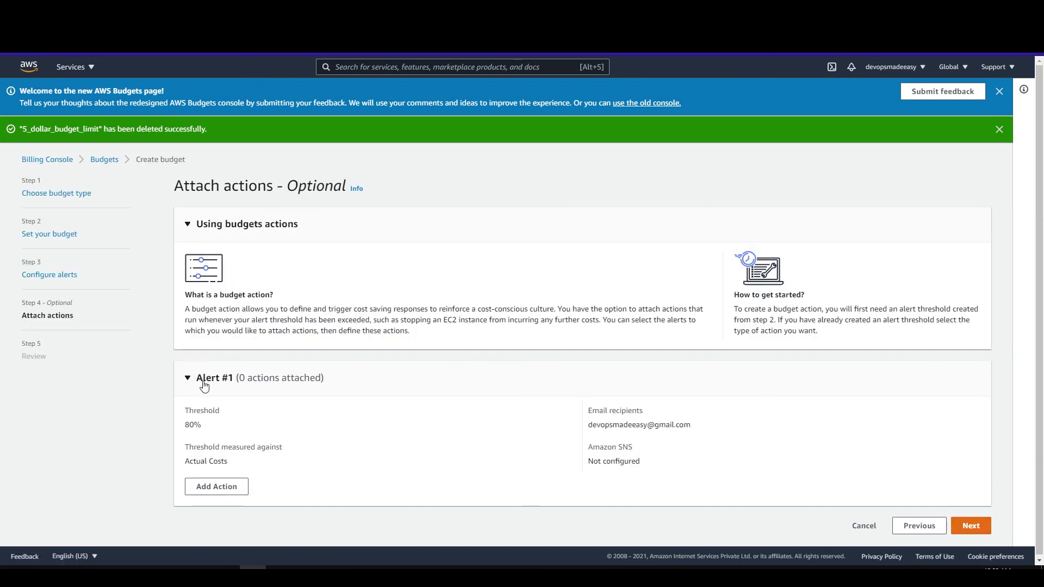
pyautogui.scroll(-1, 424, 419)
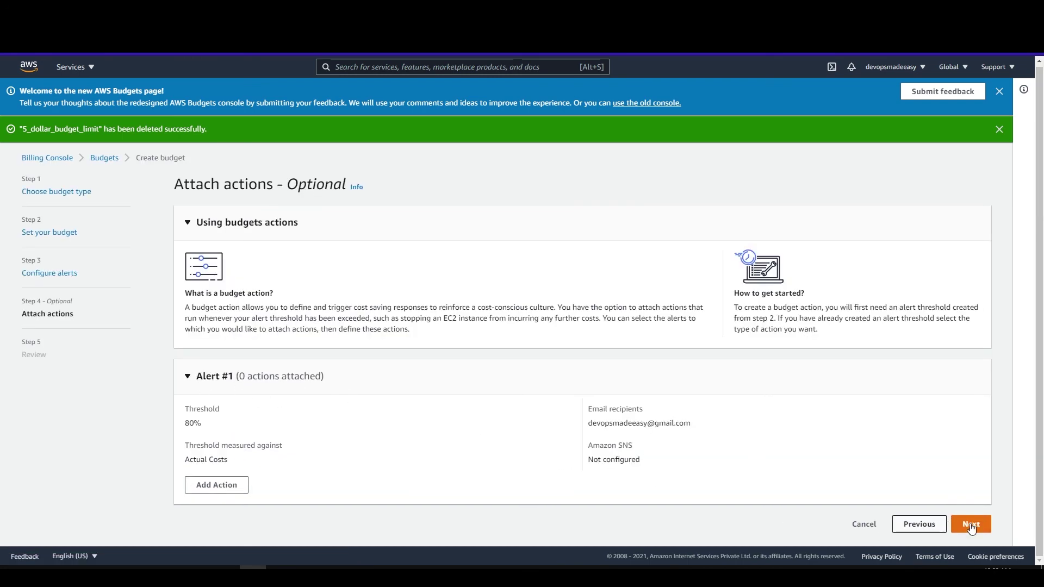
pyautogui.click(970, 524)
pyautogui.scroll(-4, 417, 427)
pyautogui.scroll(-1, 416, 428)
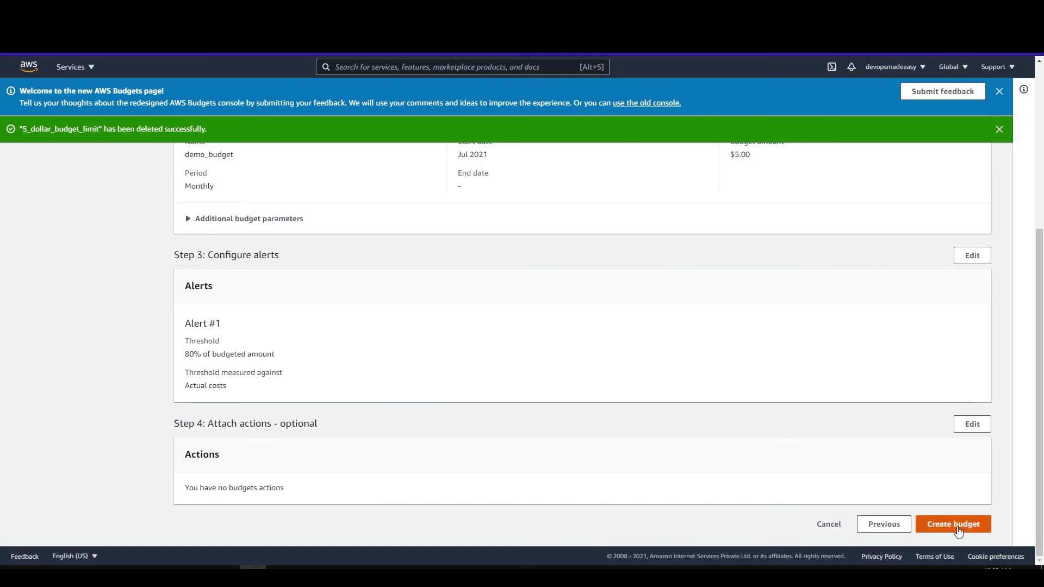
pyautogui.click(959, 531)
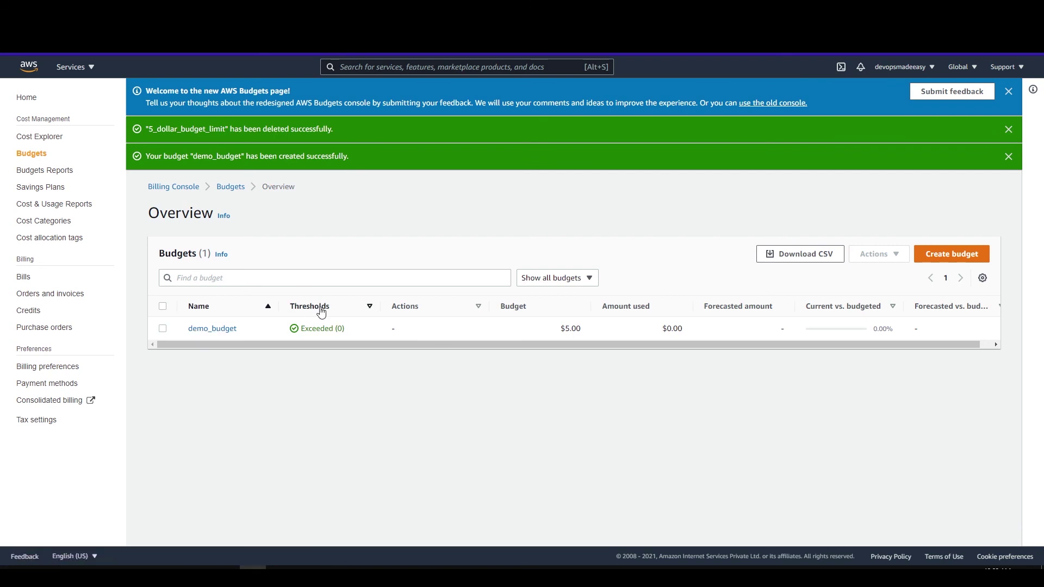
# Highlight demo_budget's overview values: exceeded thresholds, $5.00 budget, amount used and forecast.
pyautogui.doubleClick(339, 328)
pyautogui.doubleClick(581, 330)
pyautogui.moveTo(662, 329); pyautogui.dragTo(674, 331)
pyautogui.click(685, 332)
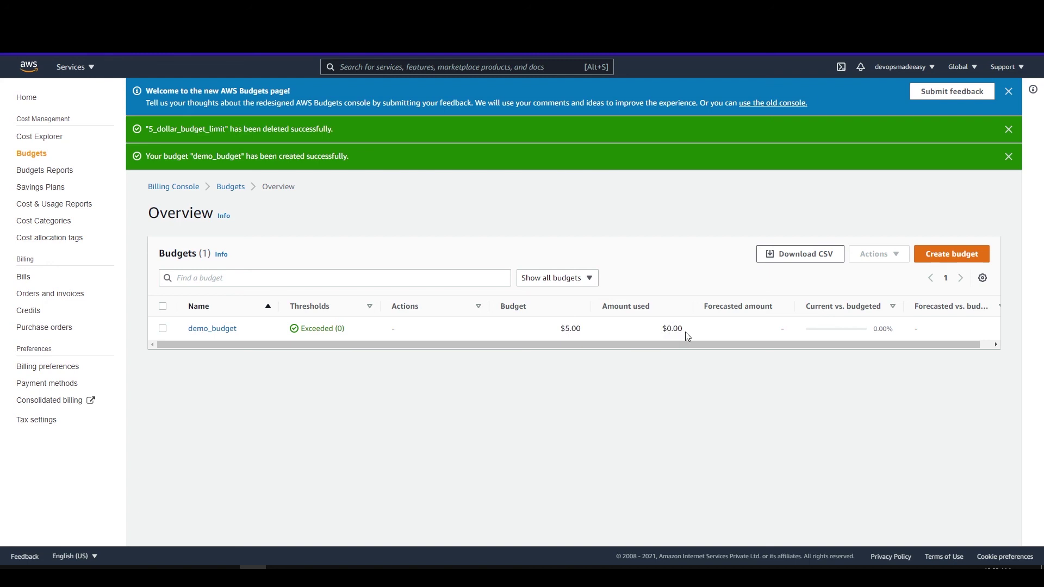
pyautogui.doubleClick(783, 329)
# Open the demo_budget details page and point out its Details section.
pyautogui.click(162, 328)
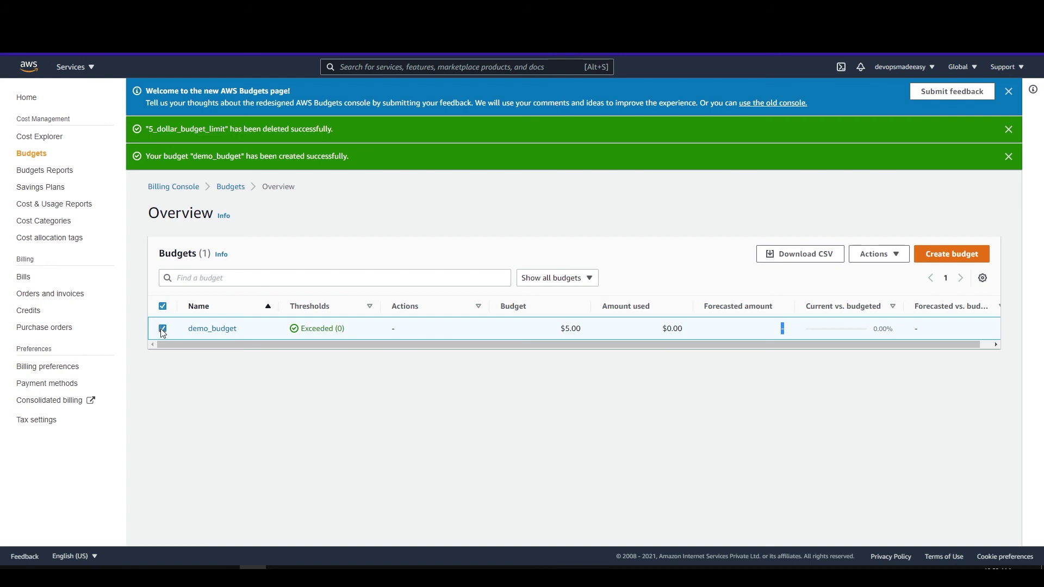
pyautogui.click(216, 333)
pyautogui.scroll(-2, 220, 359)
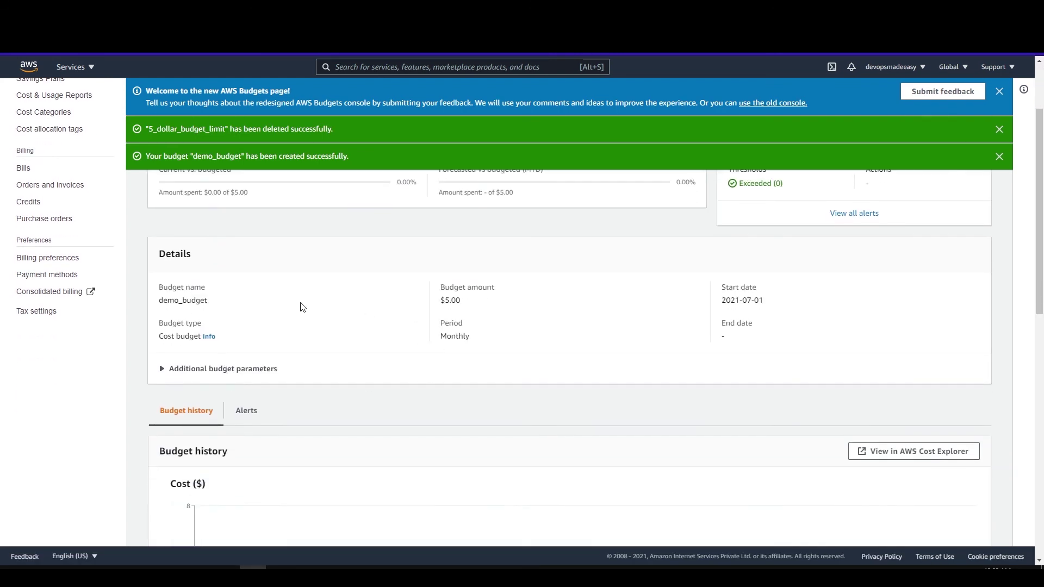
pyautogui.moveTo(157, 254); pyautogui.dragTo(623, 373)
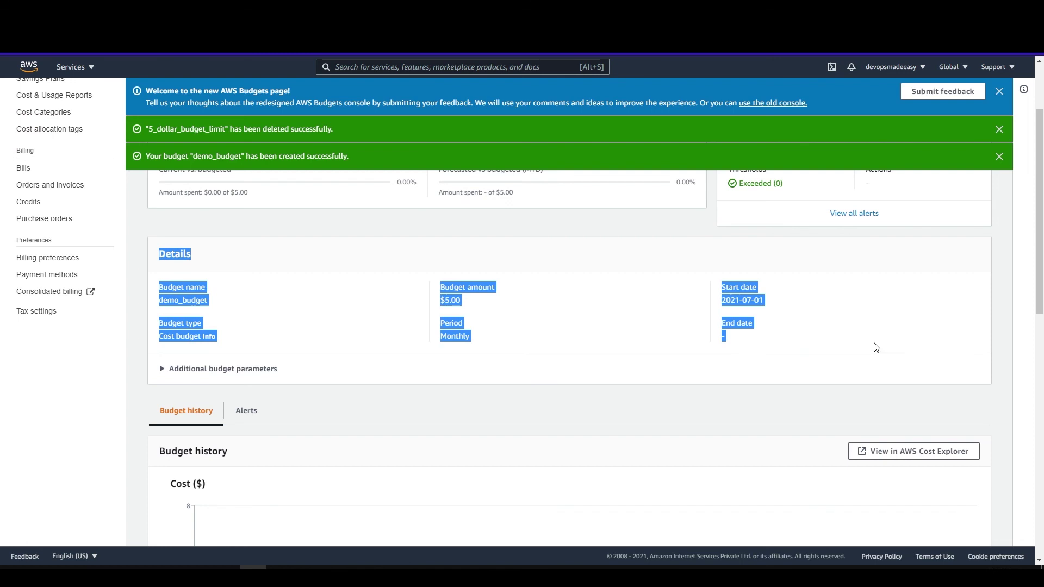
pyautogui.click(636, 422)
pyautogui.scroll(2, 636, 422)
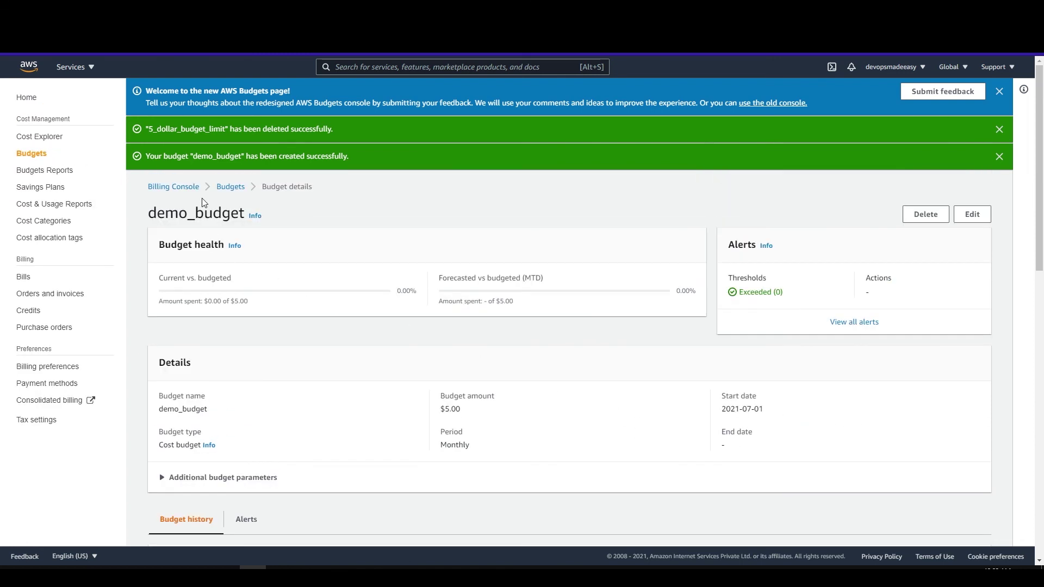